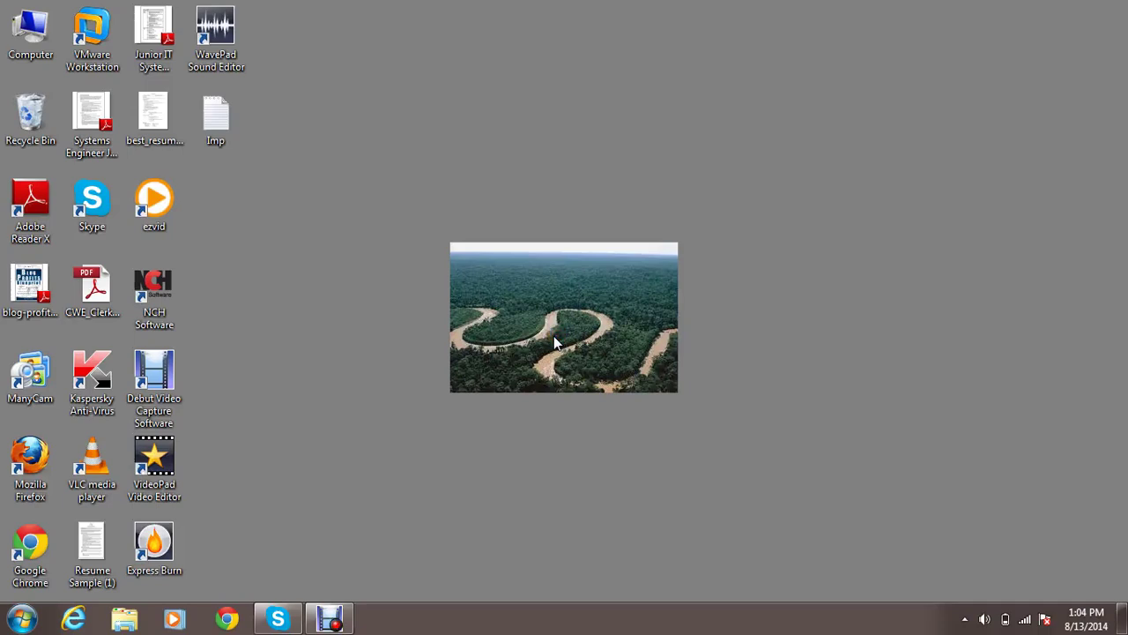
- Refresh the desktop, then go through Start and Control Panel to the User Accounts page
right_click(513, 257)
click(547, 303)
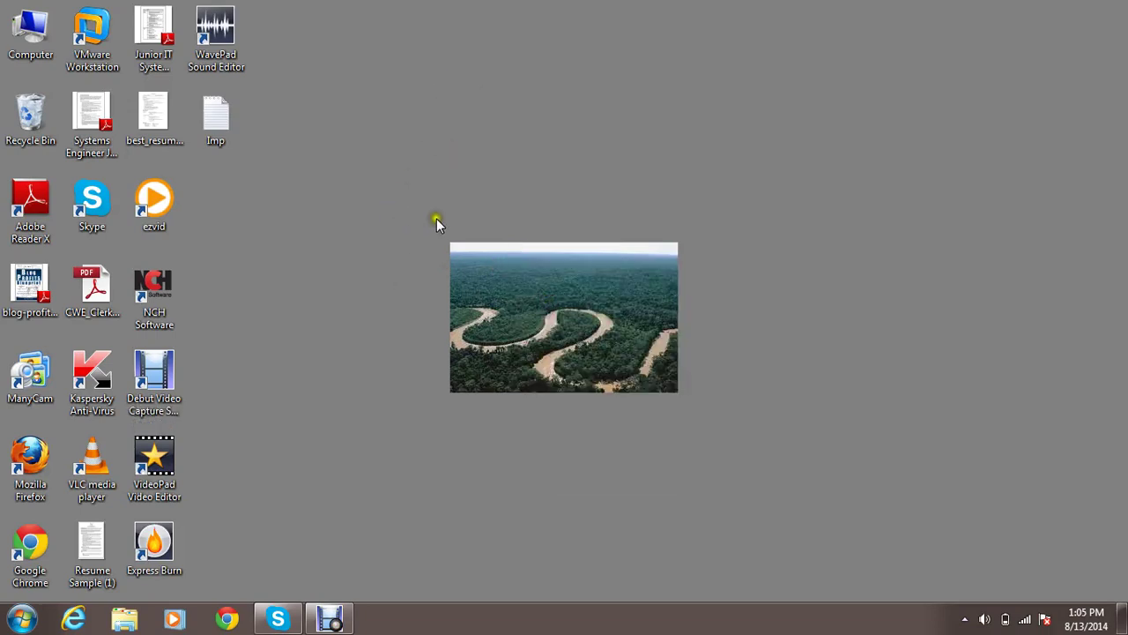
click(21, 619)
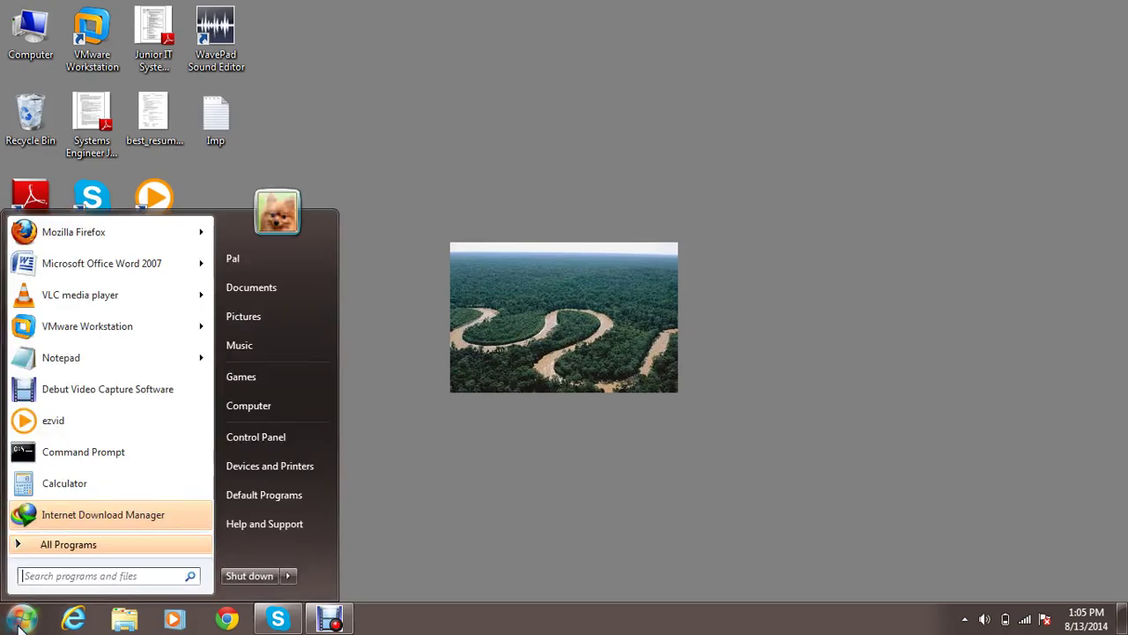
click(267, 440)
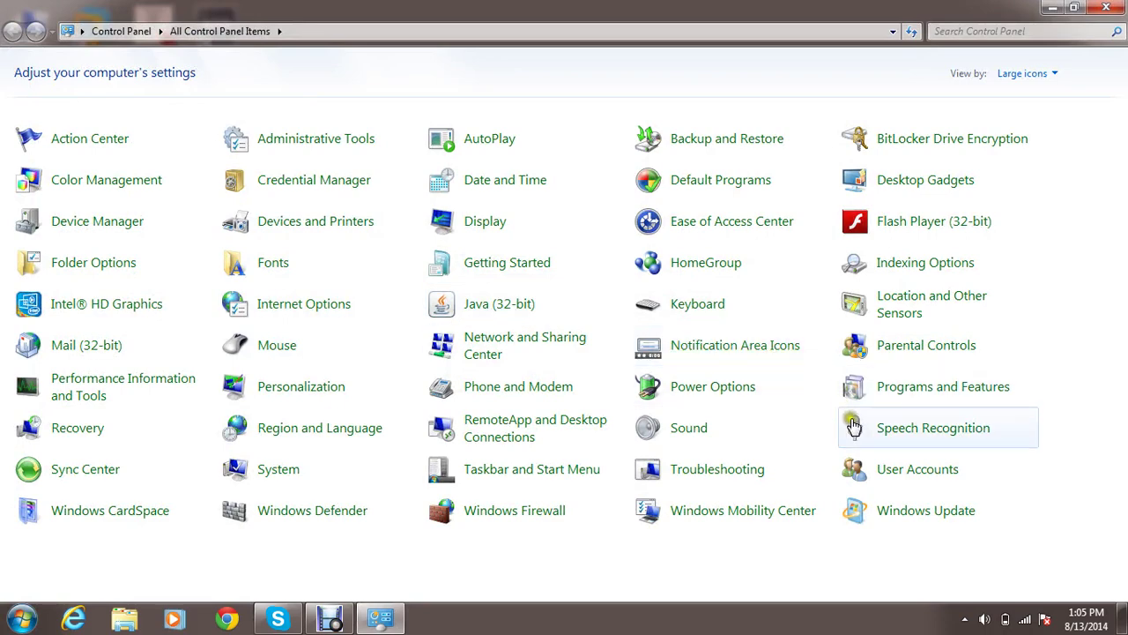
click(879, 474)
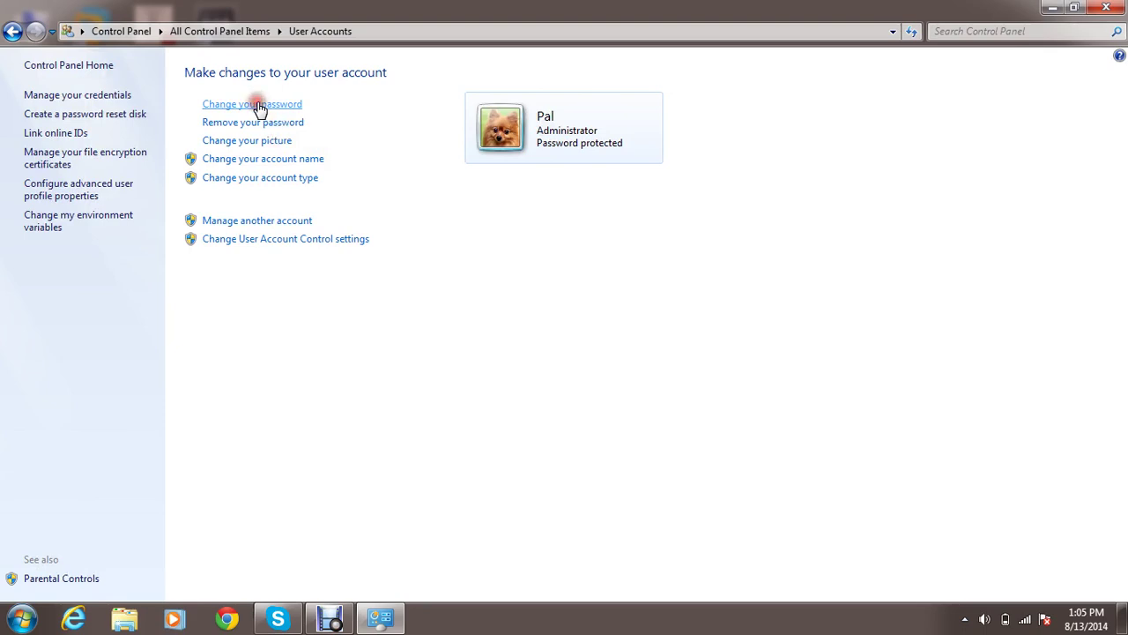
click(258, 106)
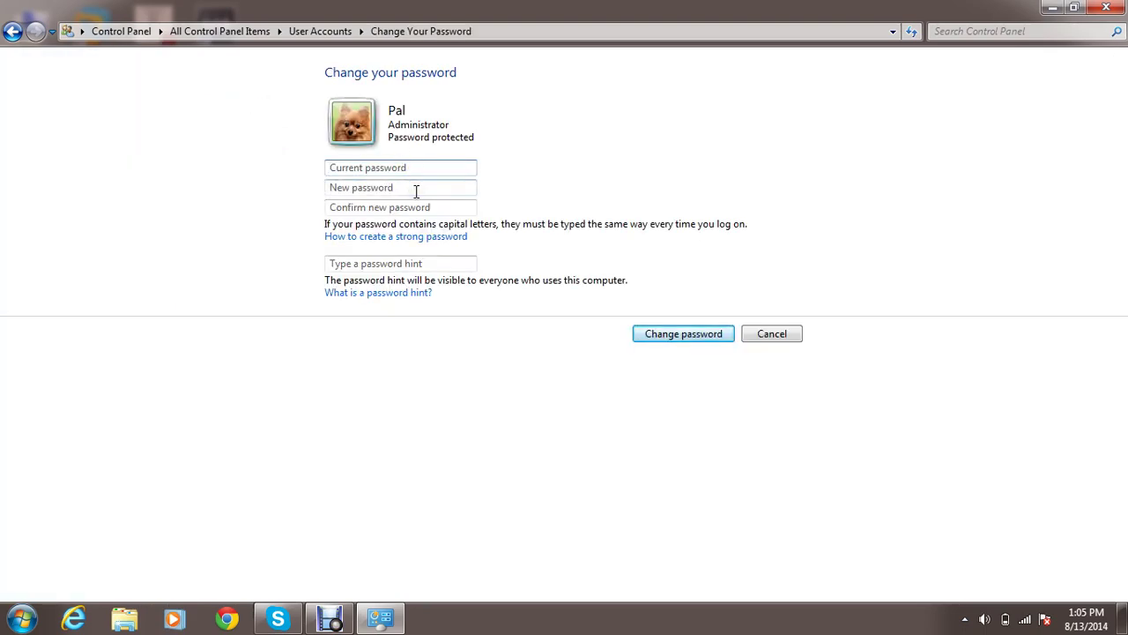
text(•)
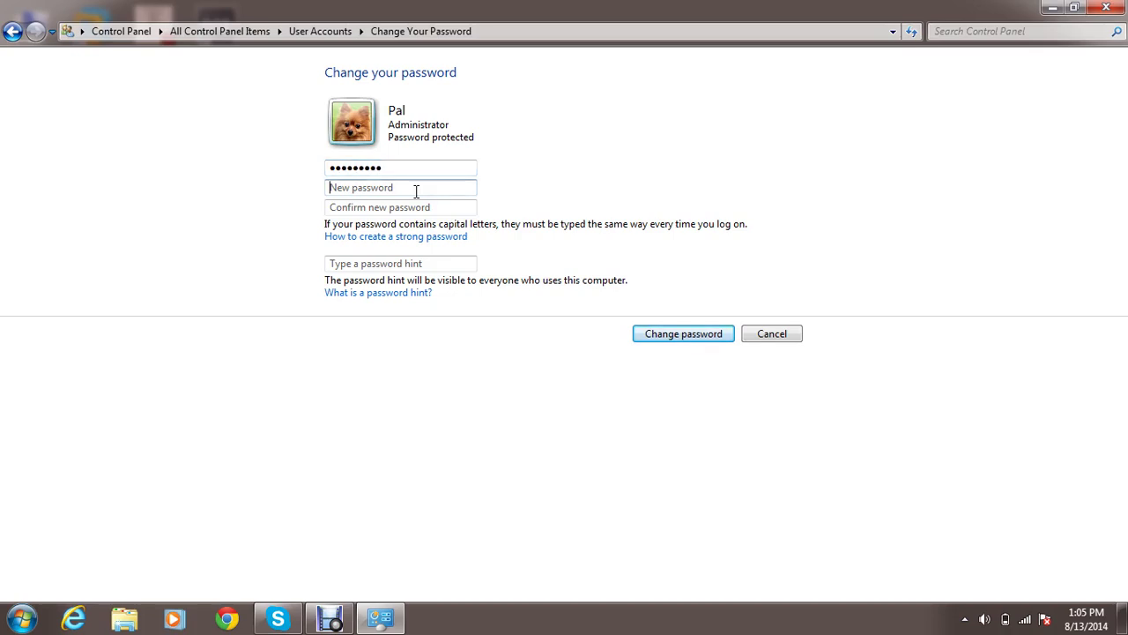
text(••)
key(Tab)
text(••)
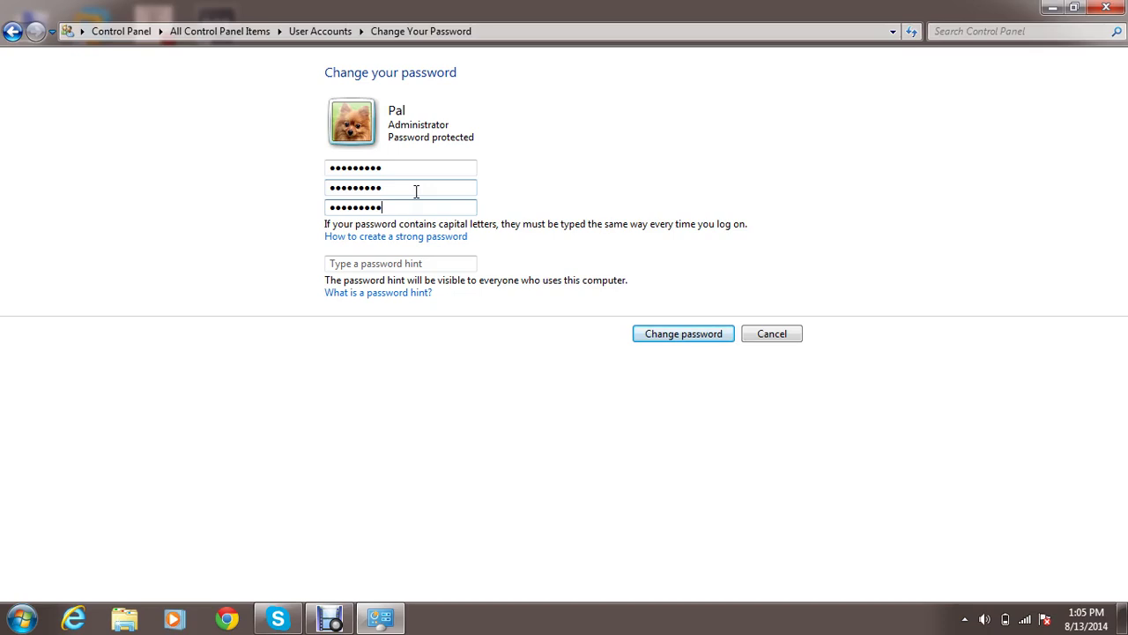
key(Tab)
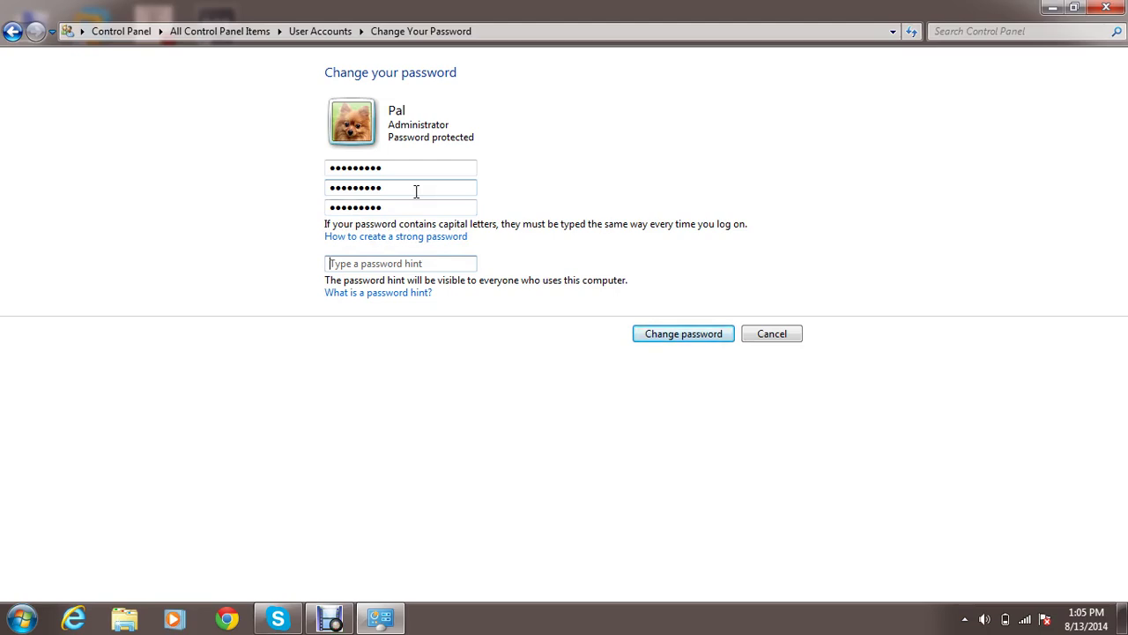
text(Reverse of my name)
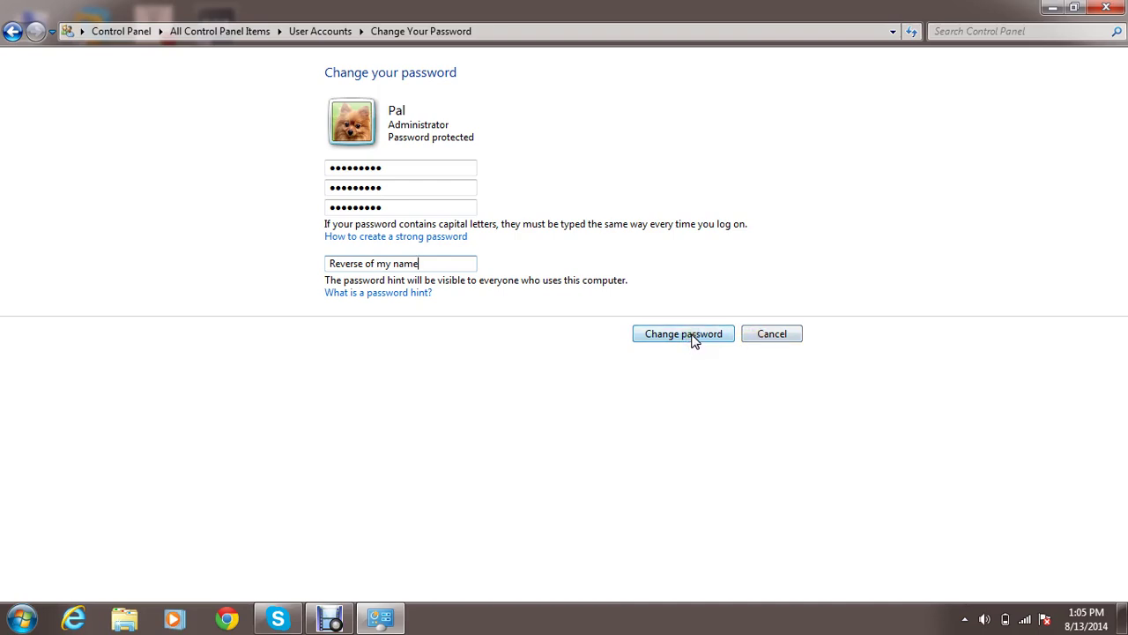
double_click(462, 190)
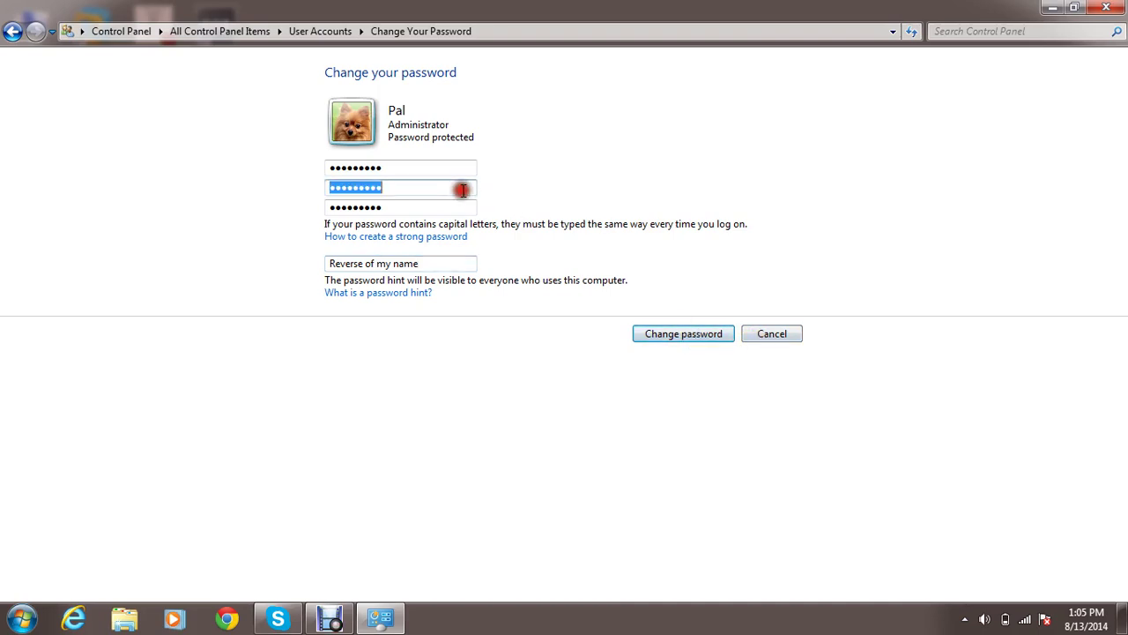
click(764, 339)
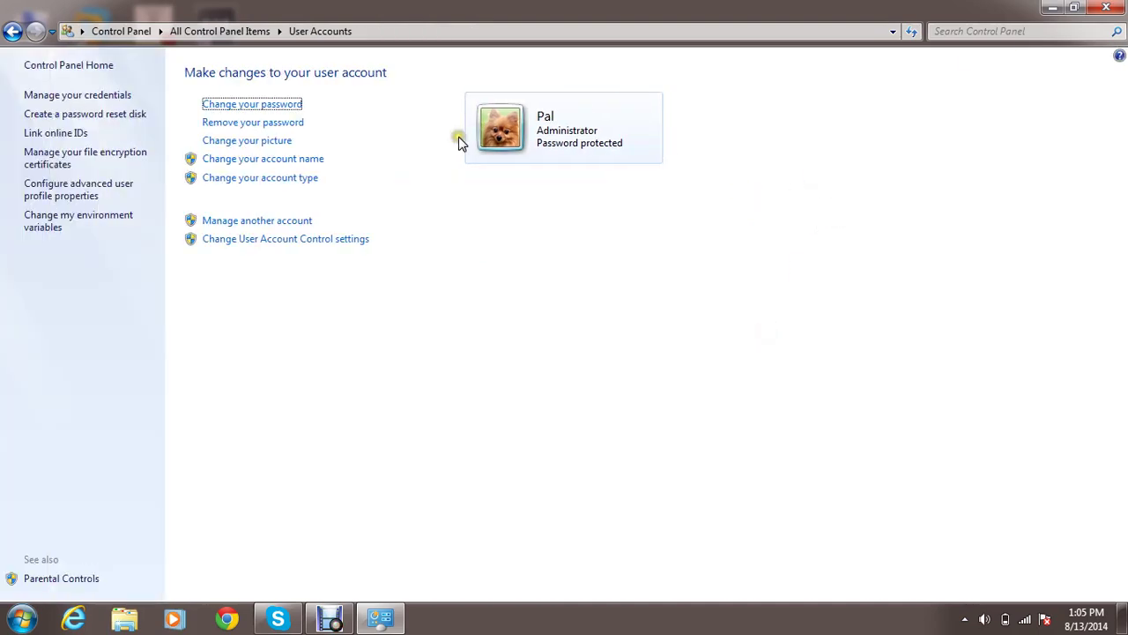
- Start removing the account password, enter the current password, then cancel so it stays
click(300, 122)
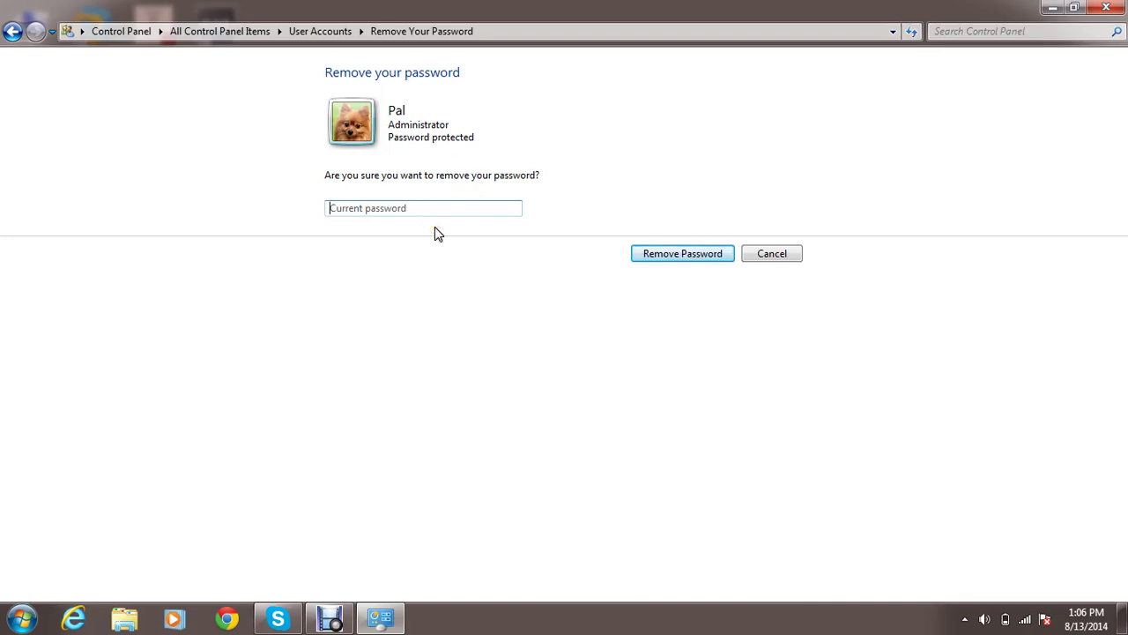
text(•••••••••••)
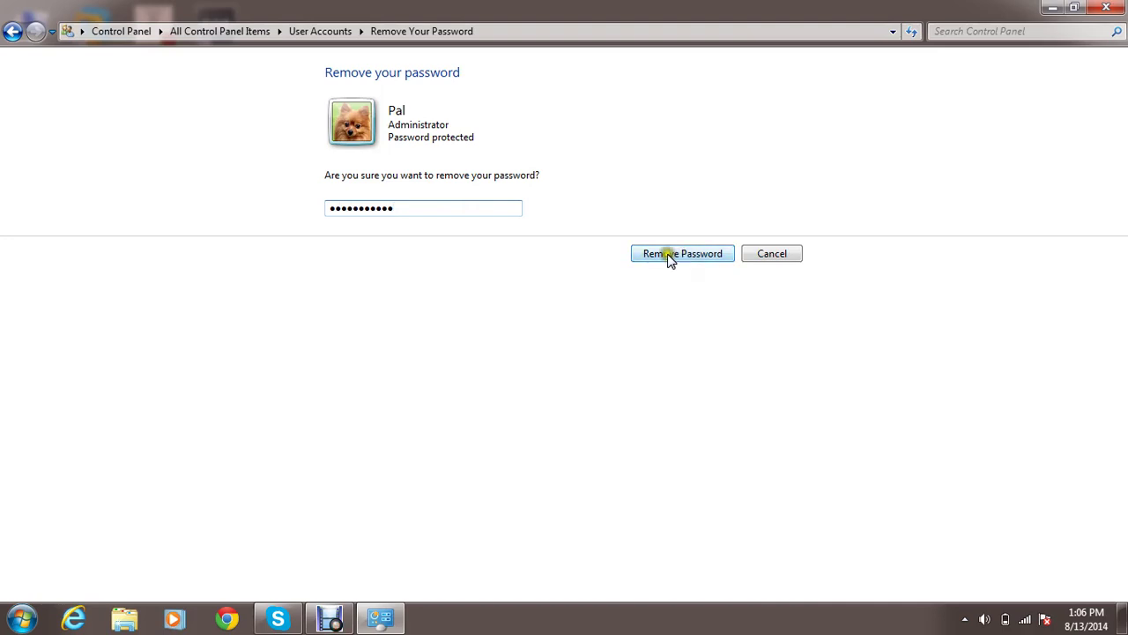
click(779, 257)
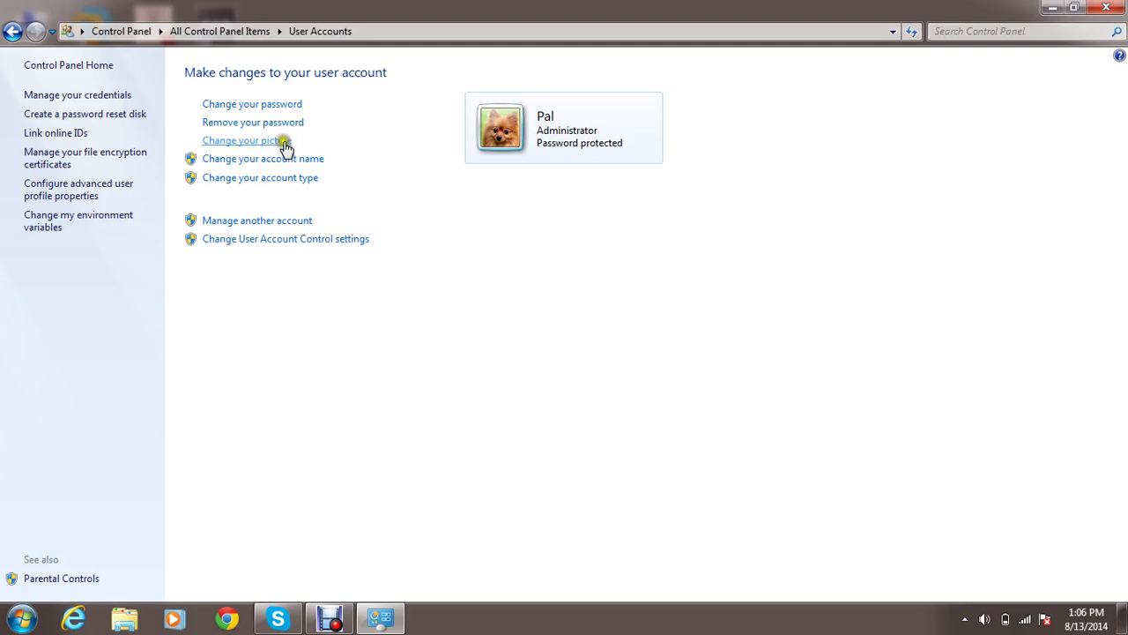
- Replace the account's dog picture with the soccer-ball picture
click(283, 143)
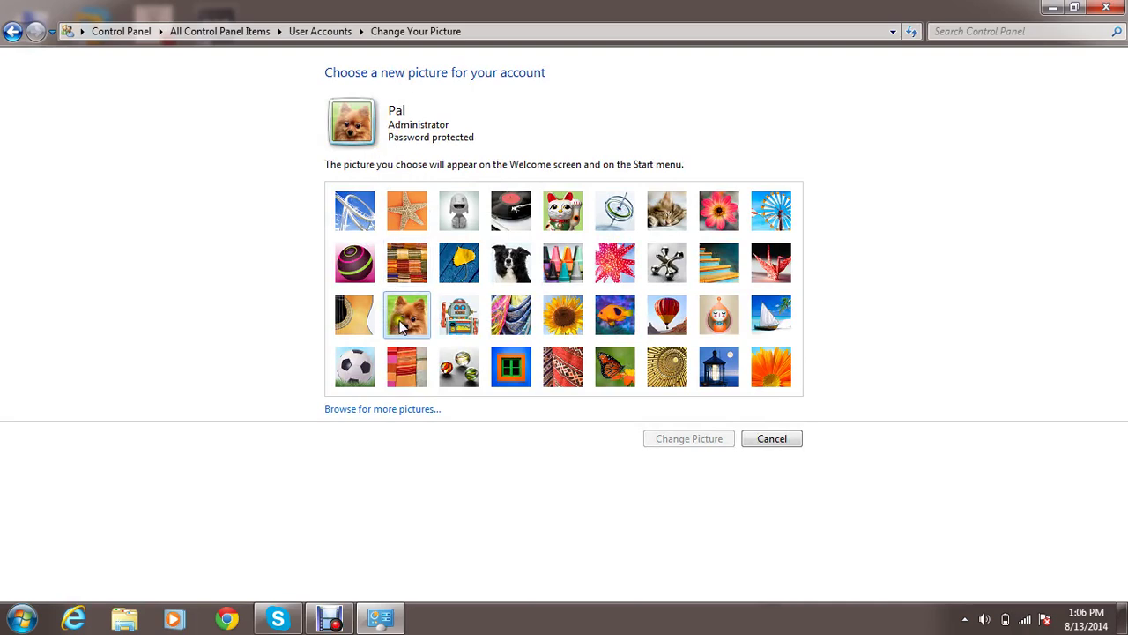
click(357, 369)
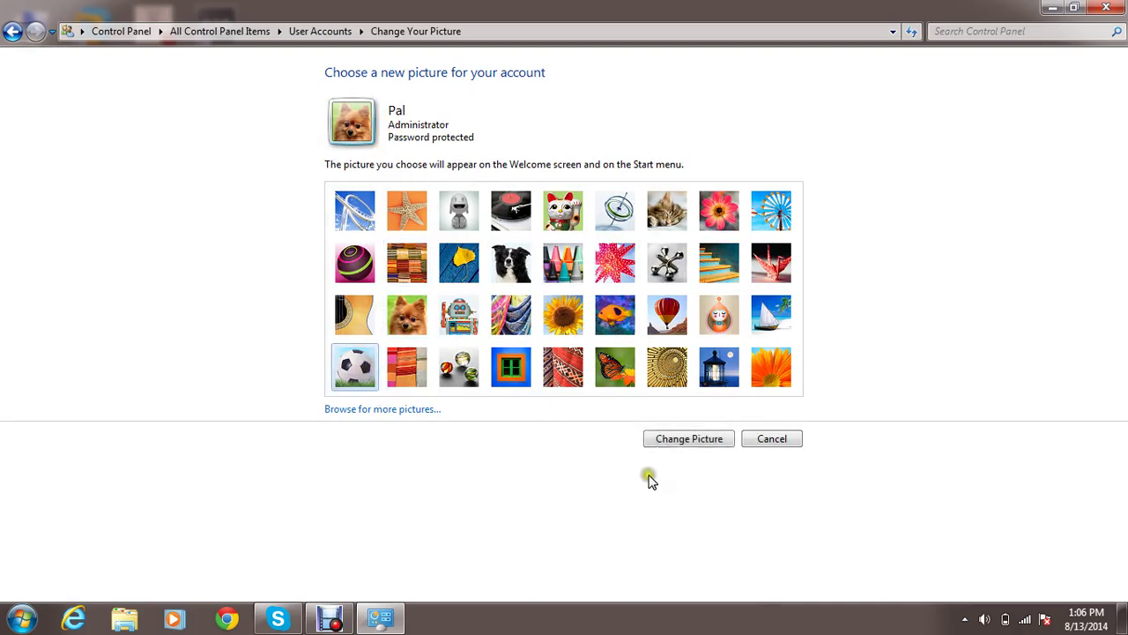
click(684, 448)
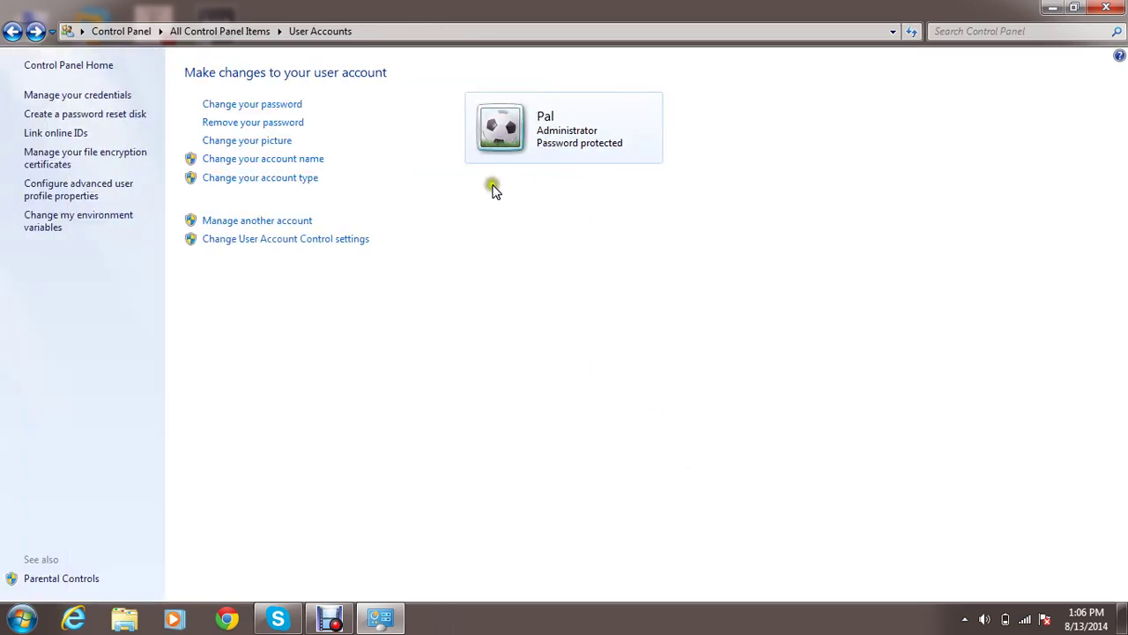
click(281, 163)
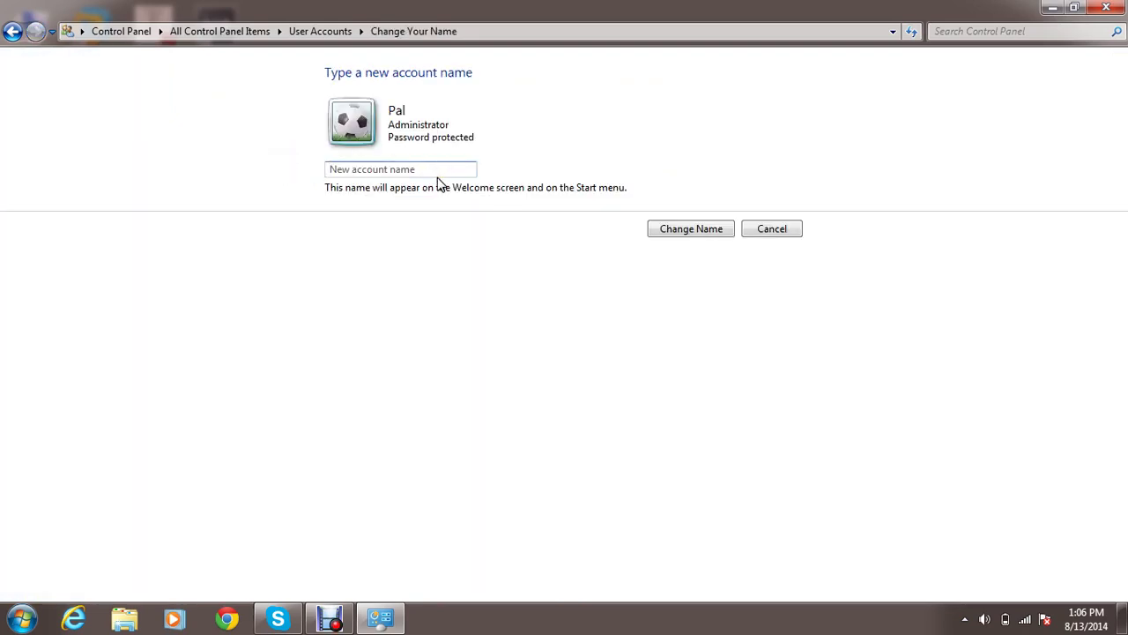
text(Jayapal)
click(662, 238)
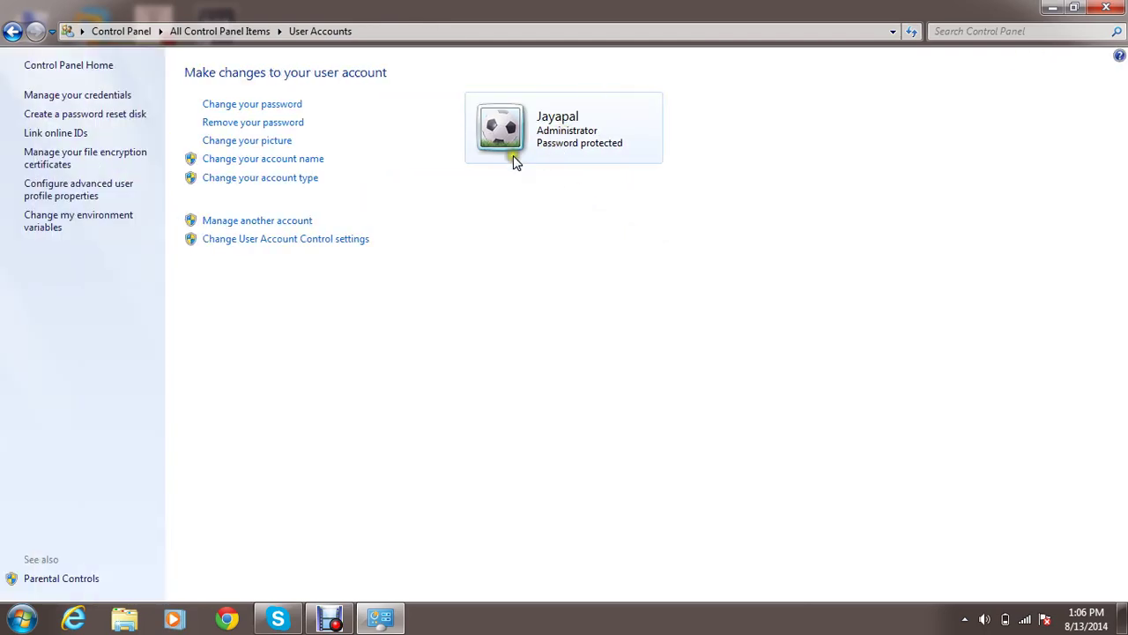
click(301, 181)
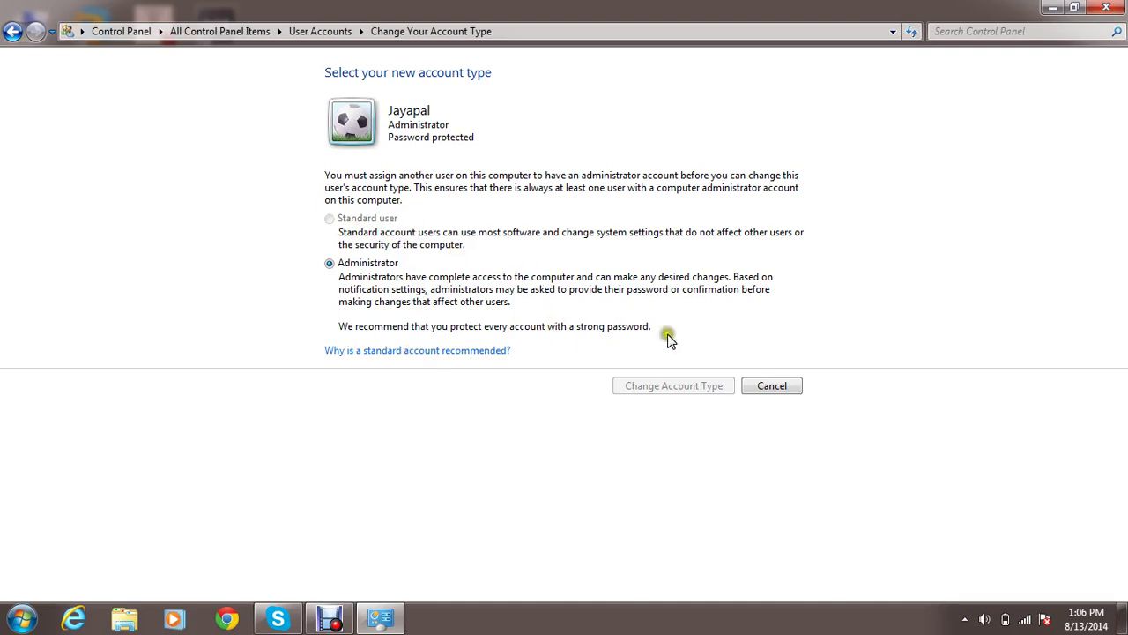
click(772, 389)
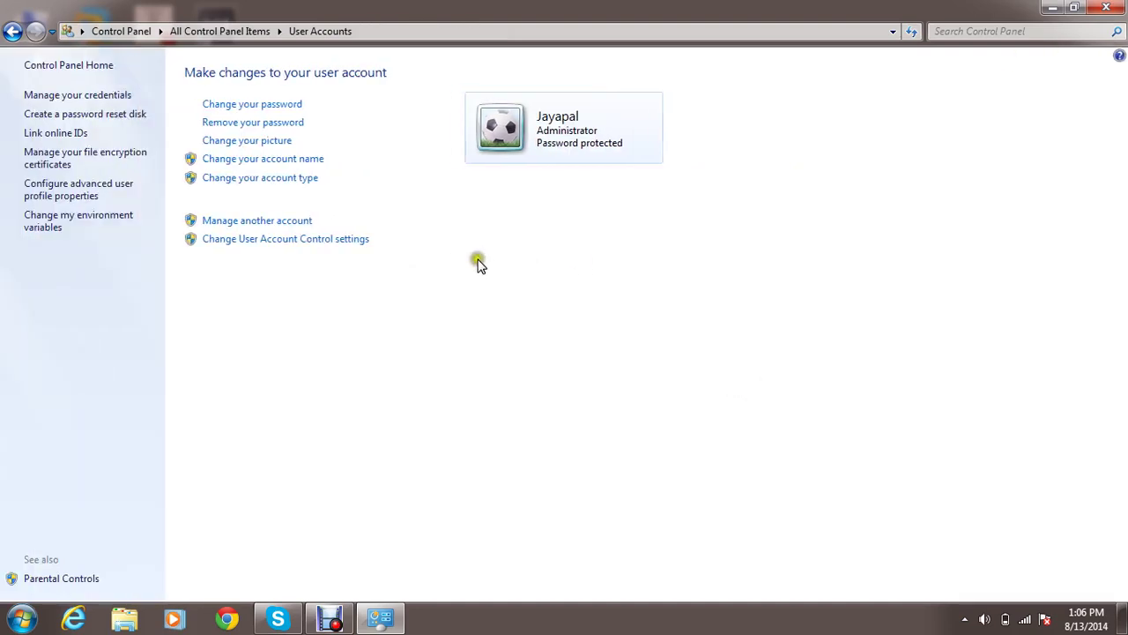
- Open the list of accounts and leave the Guest account turned off
click(277, 222)
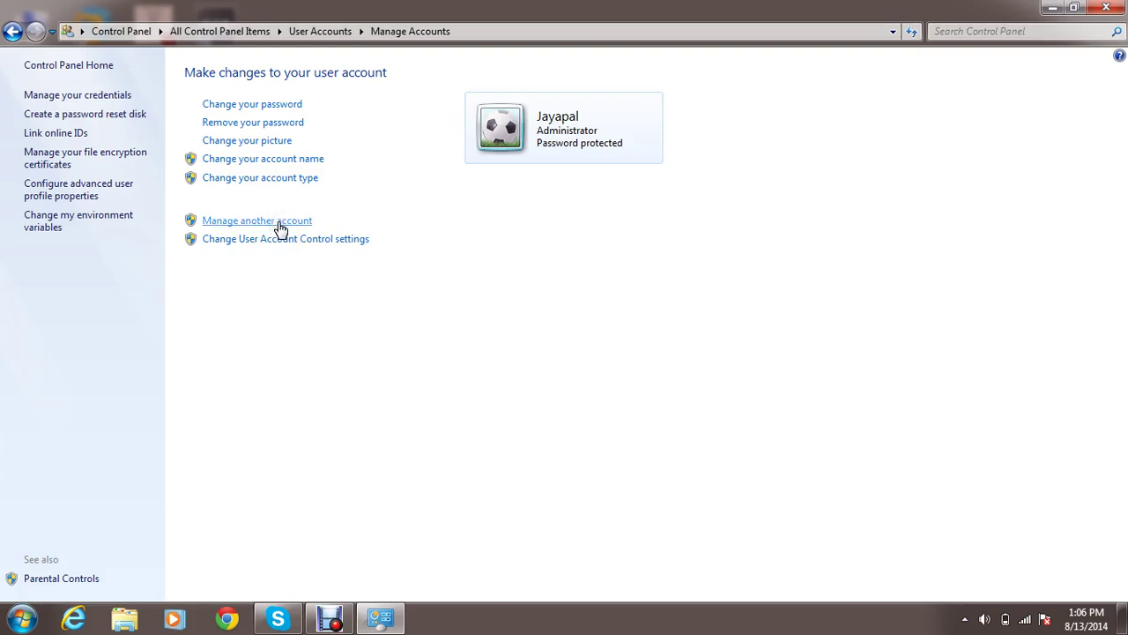
click(642, 141)
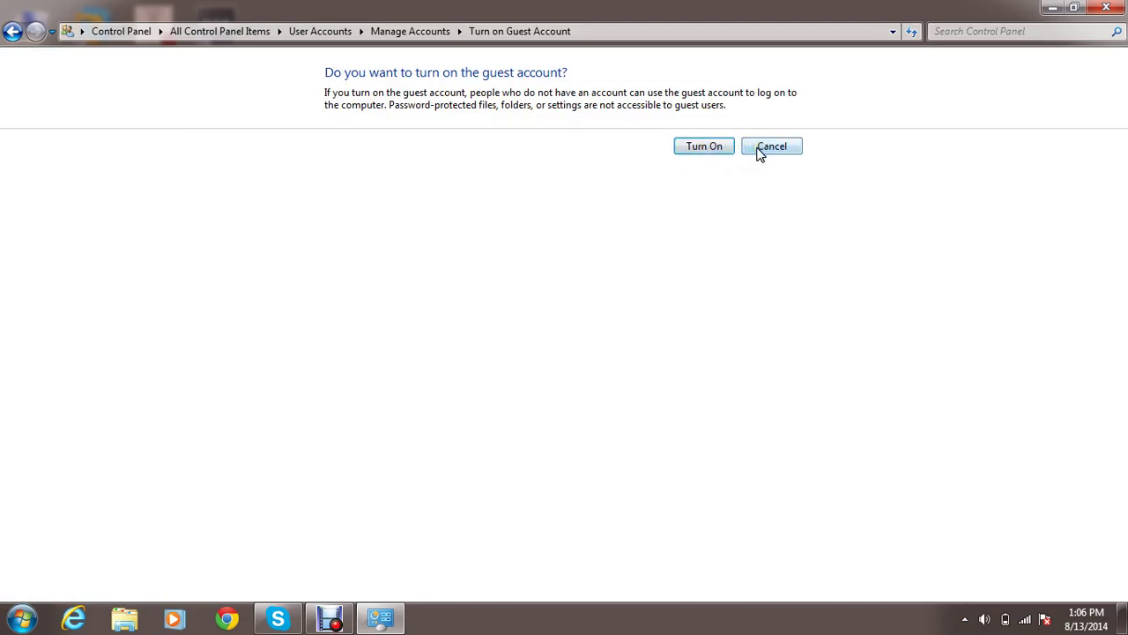
click(697, 150)
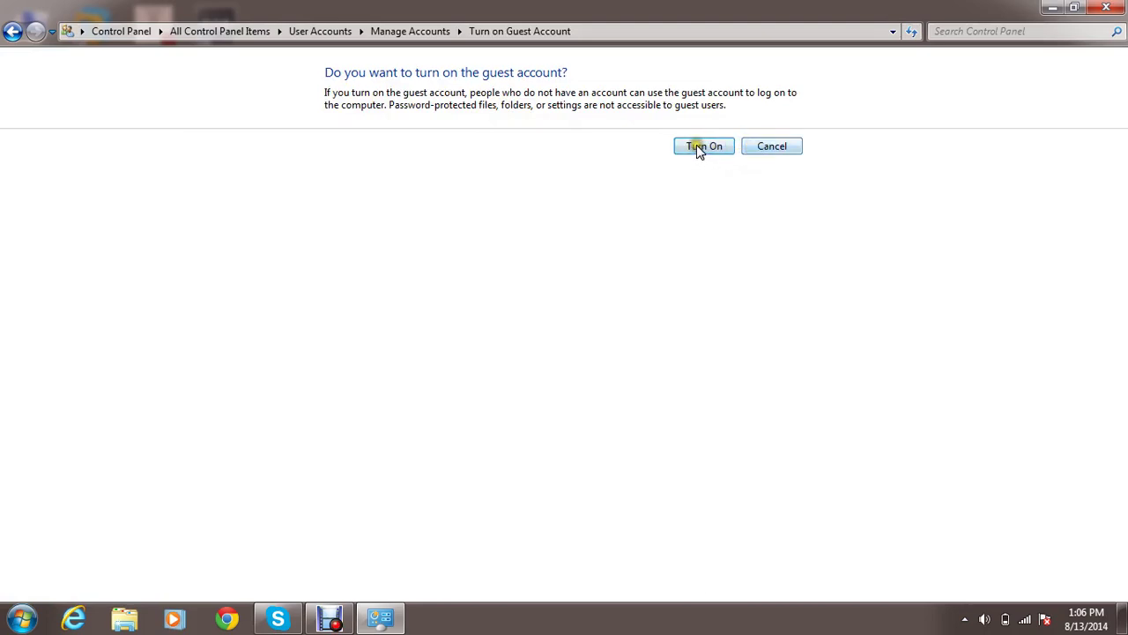
click(756, 146)
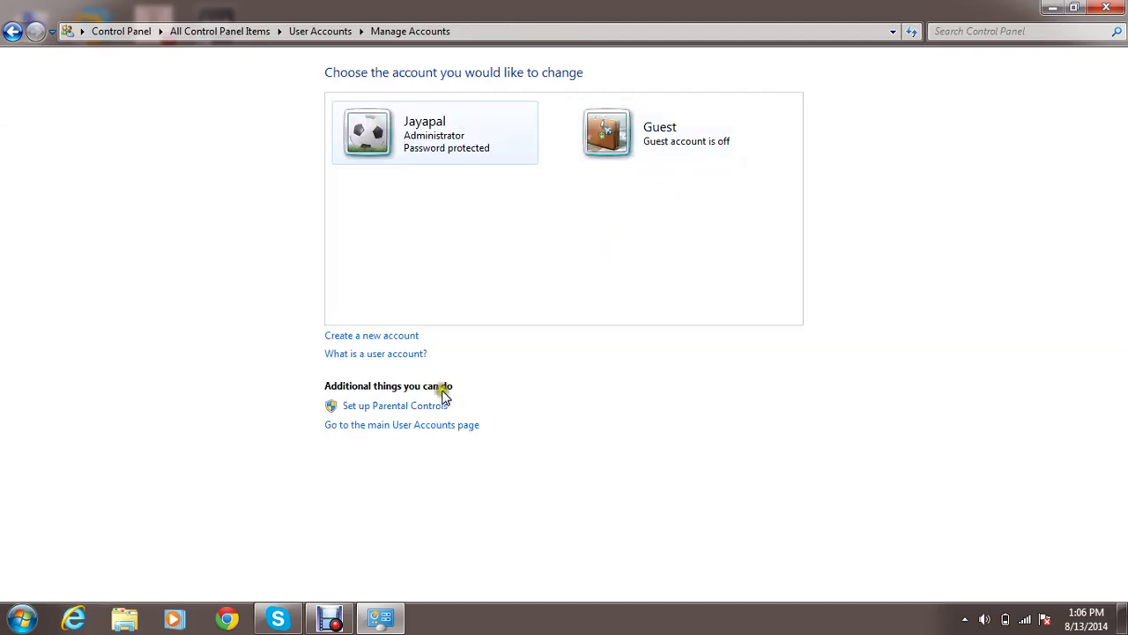
- Create a Standard user account named User1, then return to the main User Accounts page
click(393, 338)
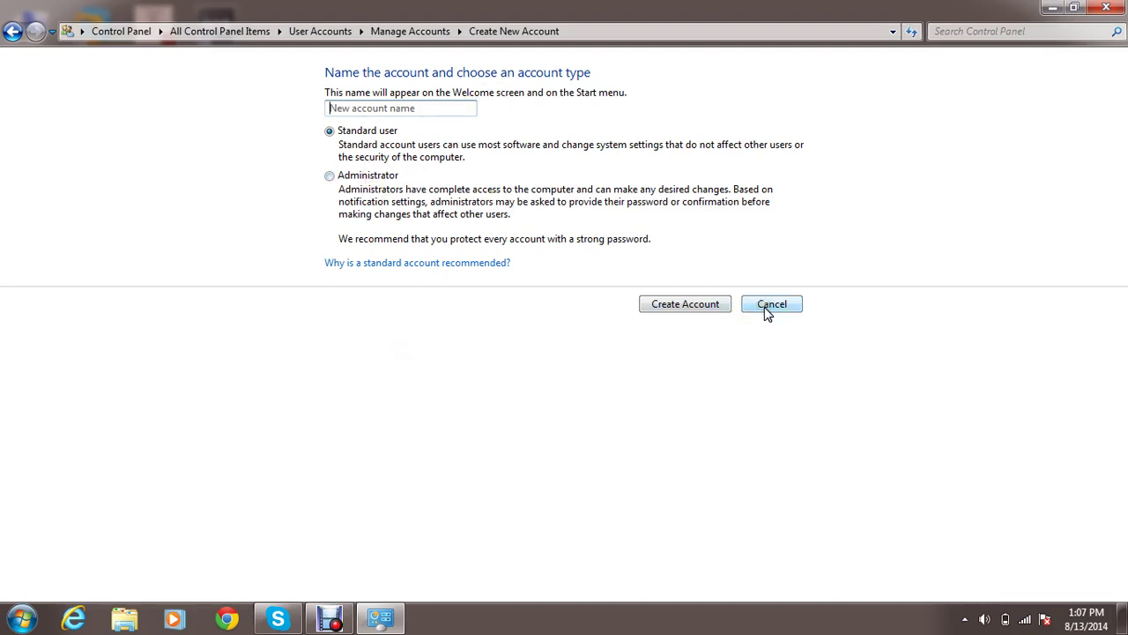
text(User1)
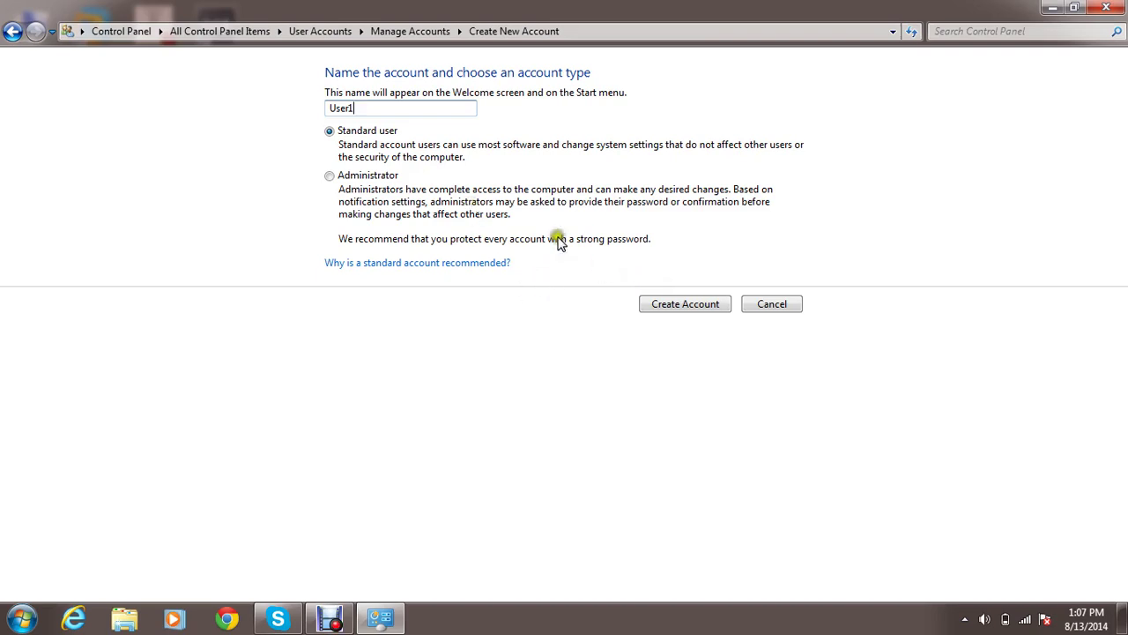
click(668, 304)
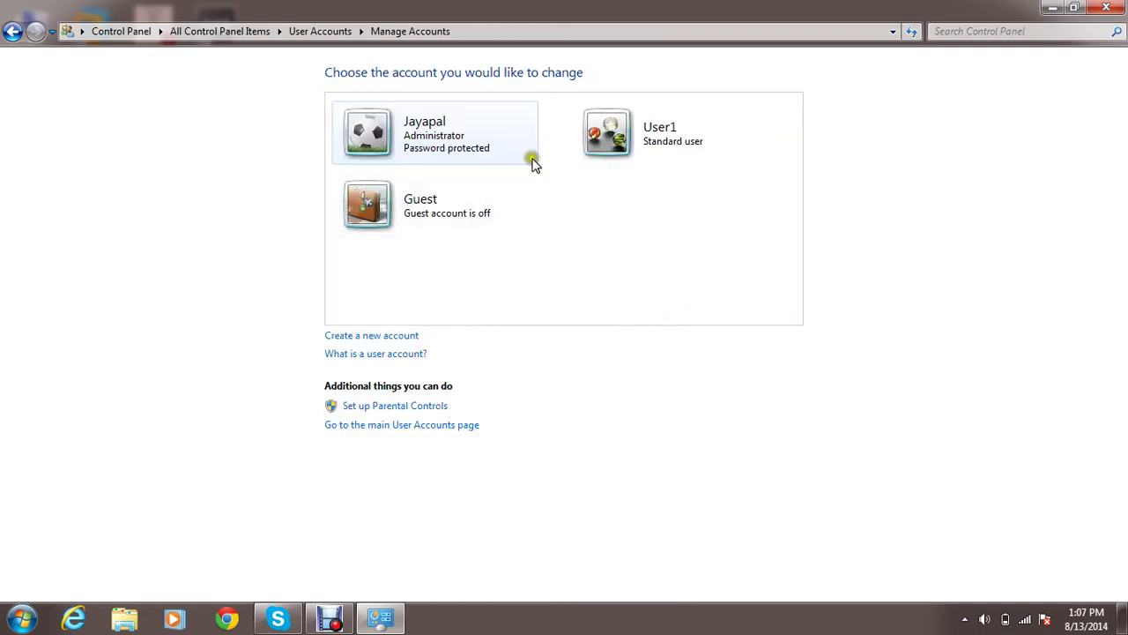
click(662, 145)
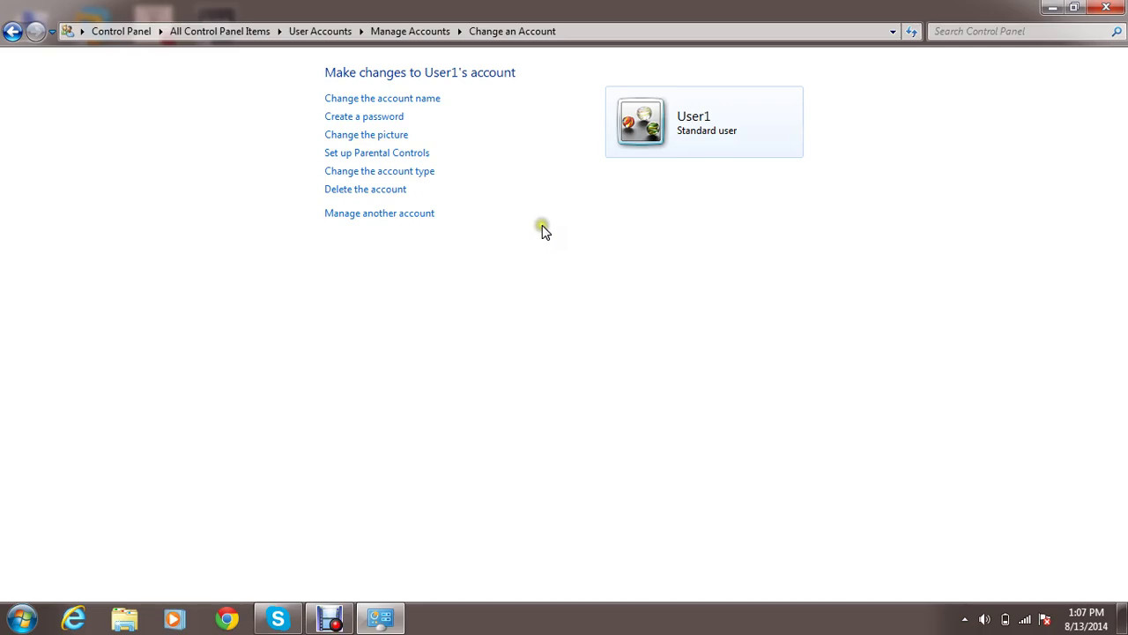
key(alt+Left)
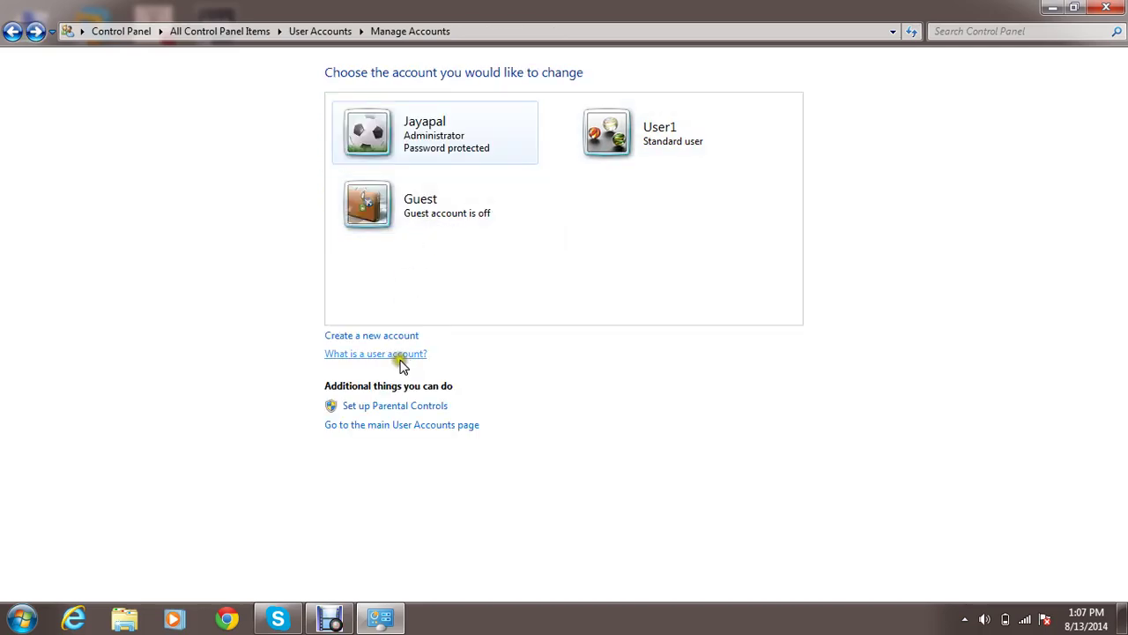
click(396, 428)
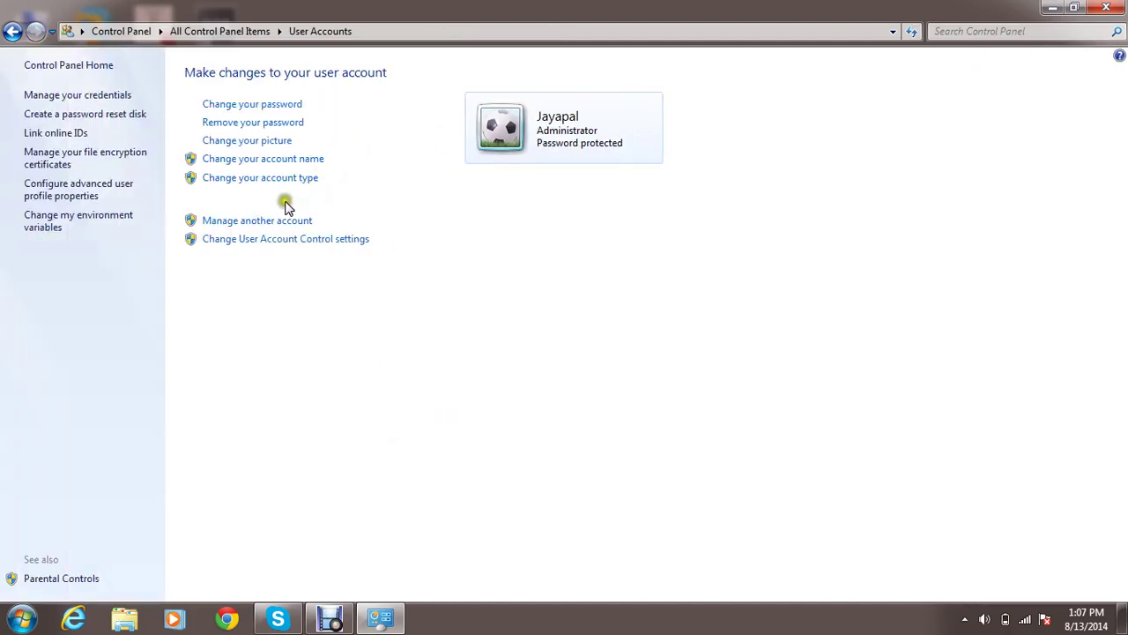
- Raise User Account Control to the third notch: notify on program changes, no desktop dimming
click(261, 241)
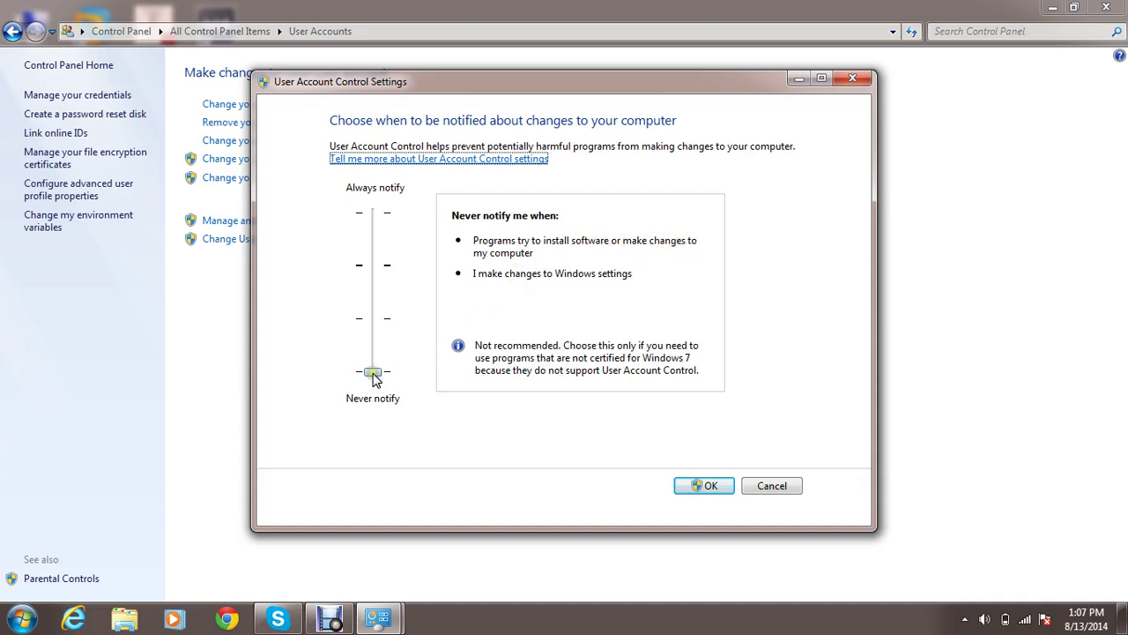
drag(374, 377, 374, 335)
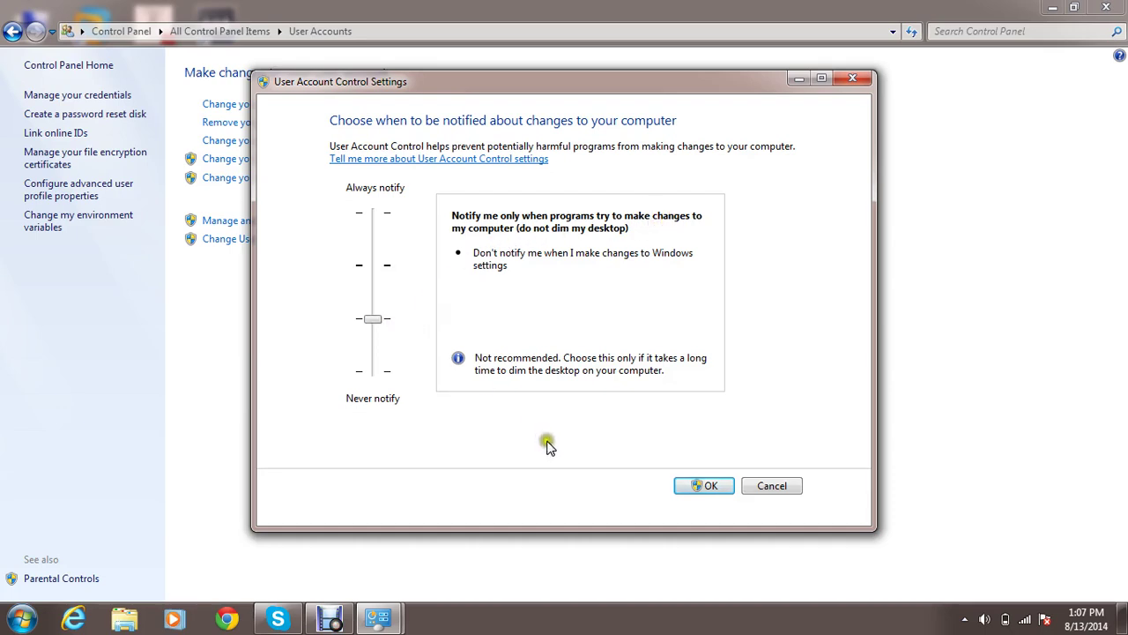
click(708, 491)
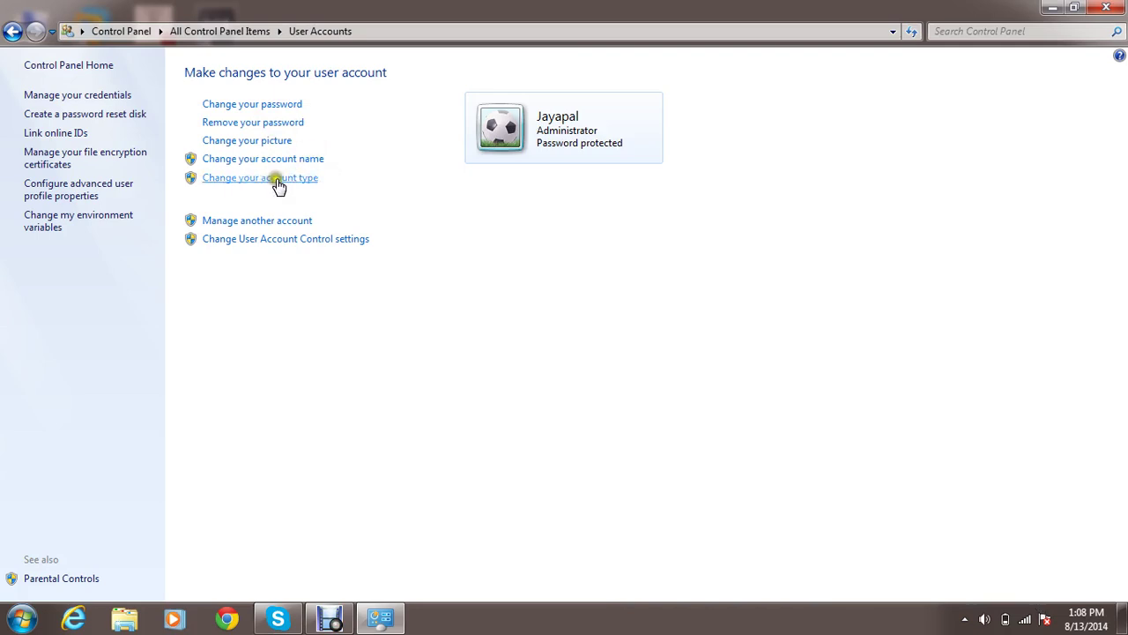
- Close the User Accounts Control Panel window, leaving the desktop visible
click(301, 180)
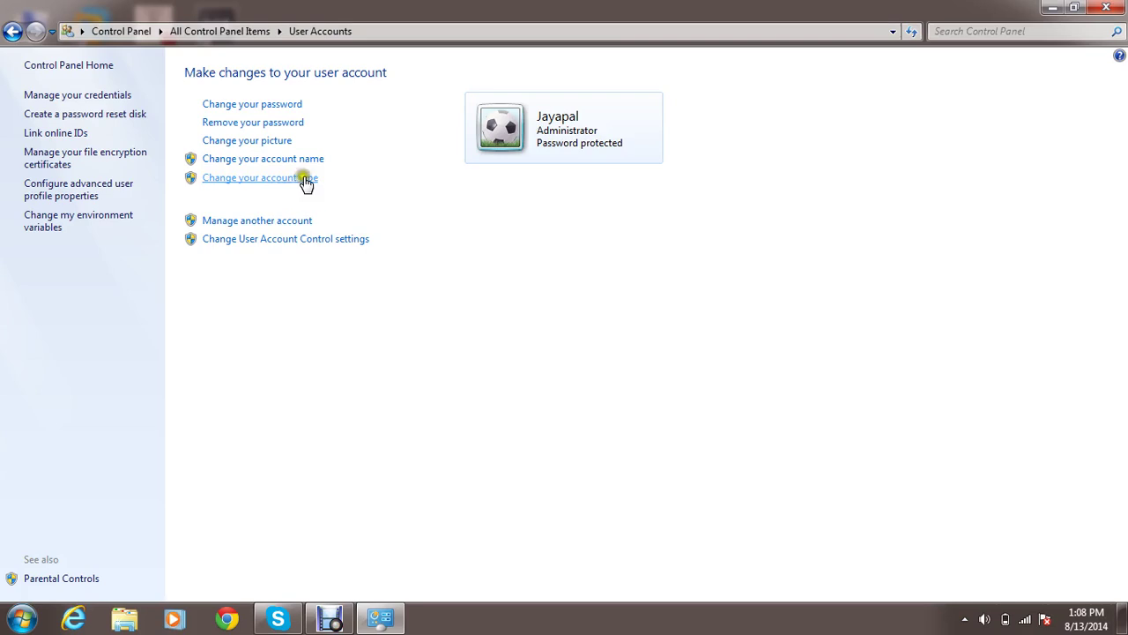
click(296, 239)
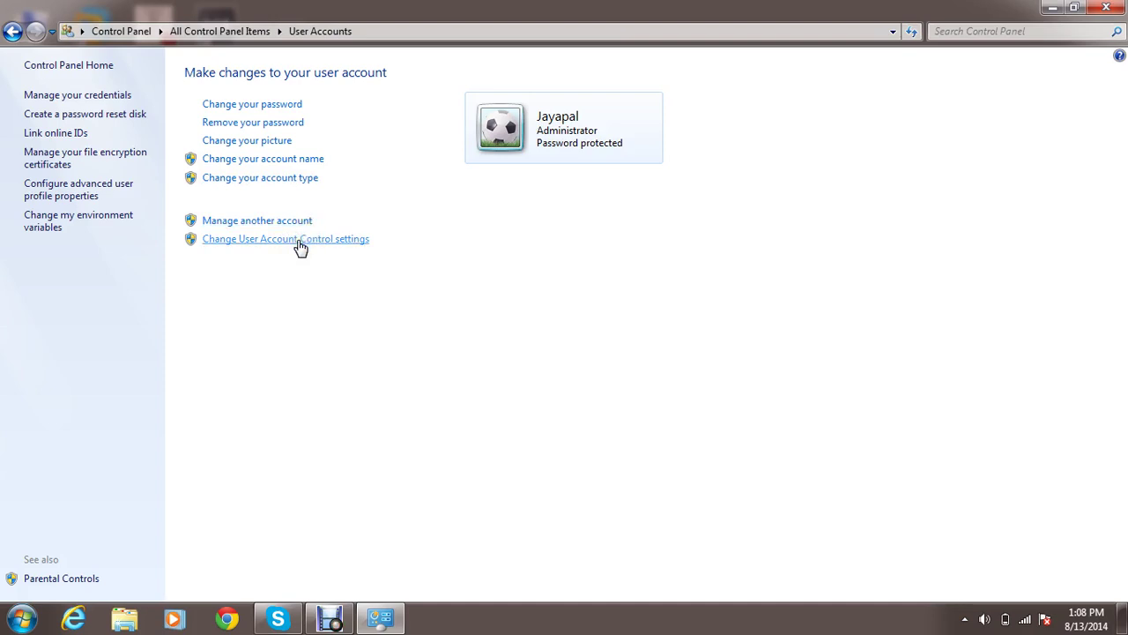
click(347, 241)
click(254, 224)
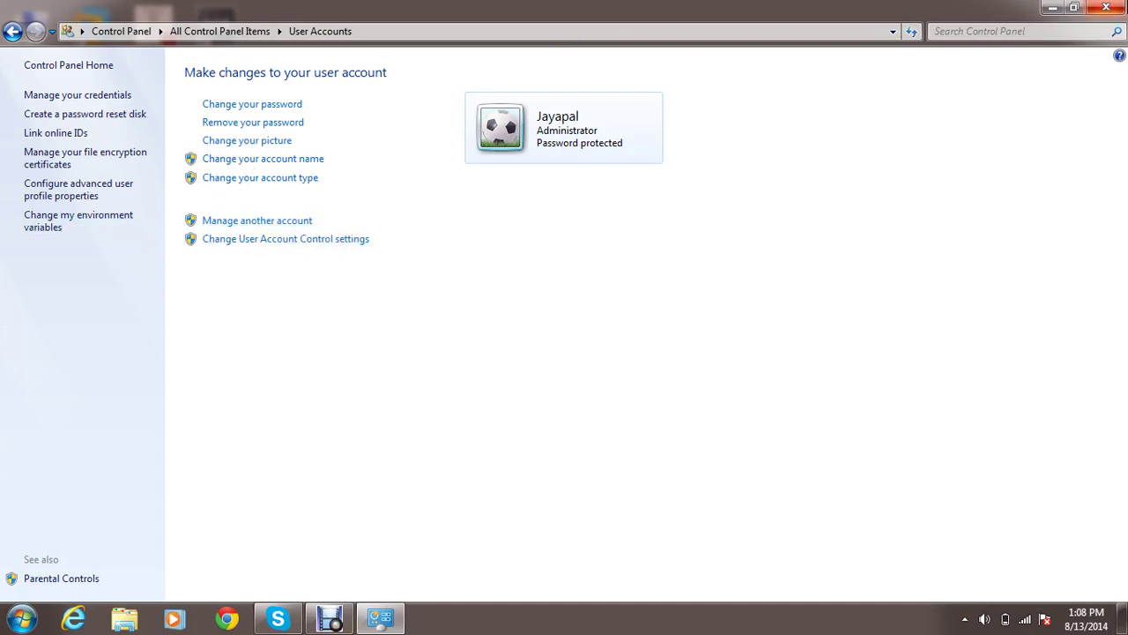
click(1107, 7)
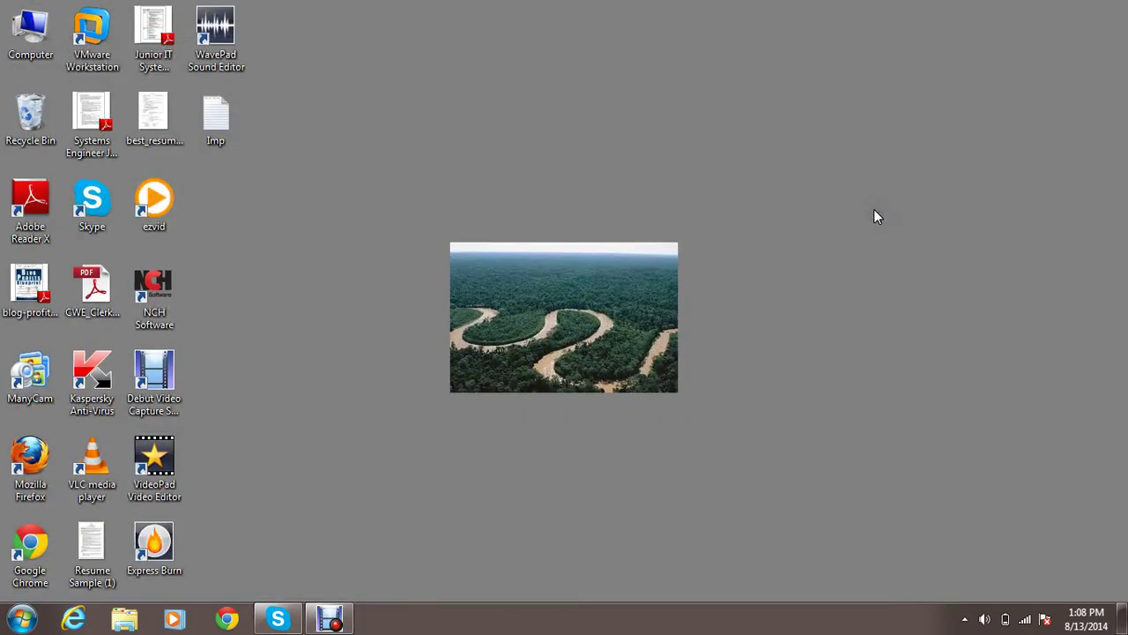